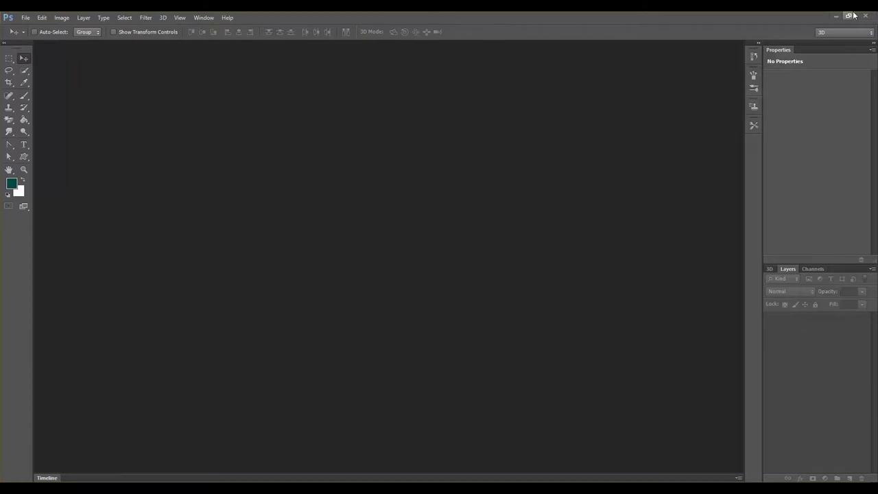
Step: Create a new 4819 × 3607 px white RGB document and fit the canvas on screen
key(ctrl+n)
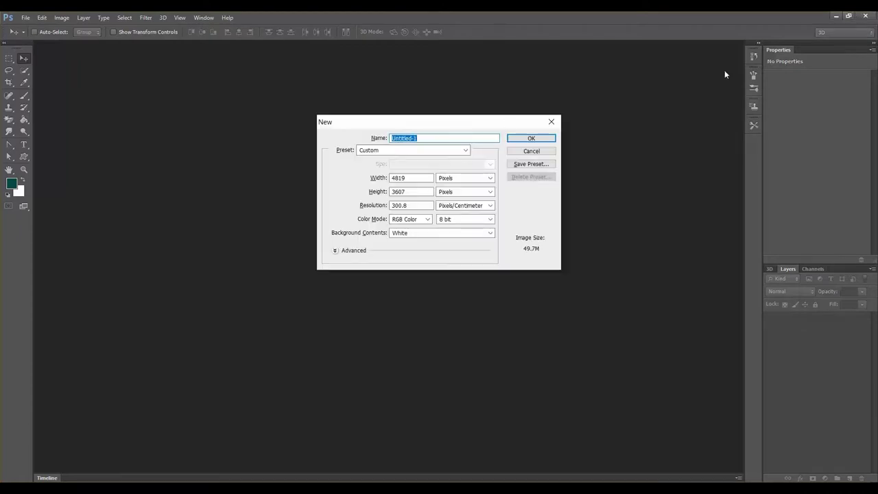
click(531, 139)
key(ctrl+0)
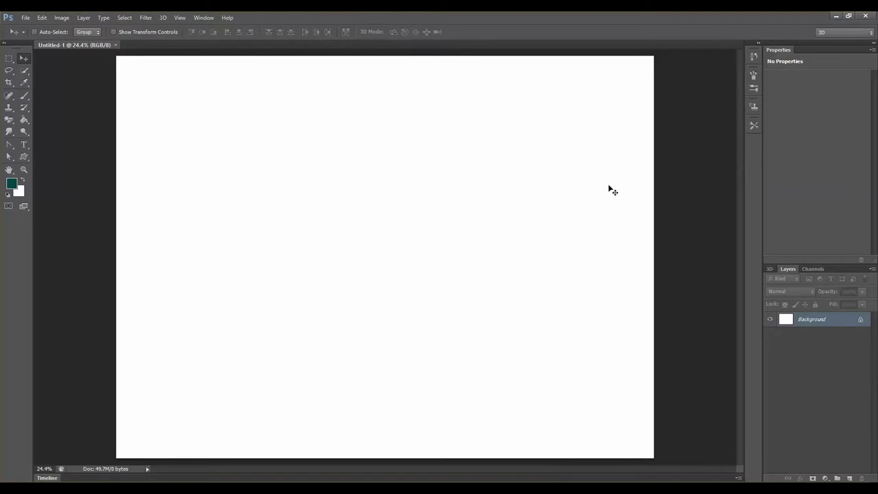
Step: Draw a 2816 × 1710 px rectangle with no fill and red 3 pt outline near the centre
mouse_move(22, 158)
mouse_down()
mouse_move(48, 159)
mouse_move(26, 158)
mouse_up()
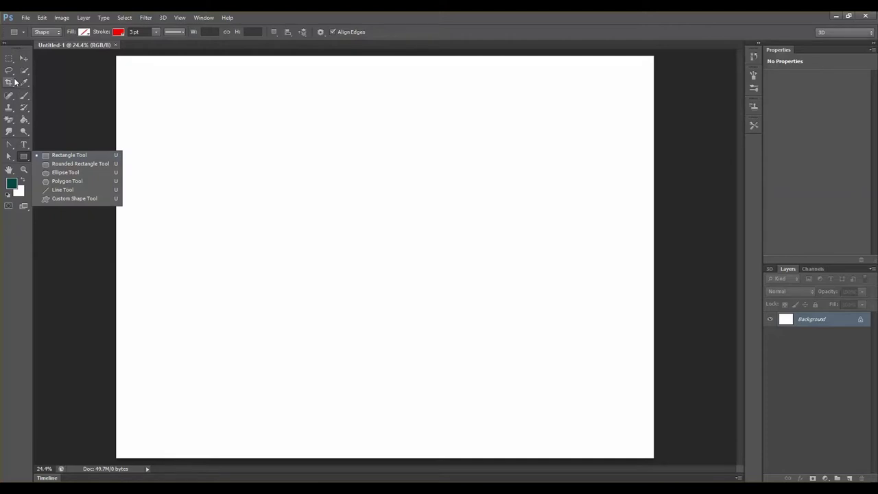
click(24, 58)
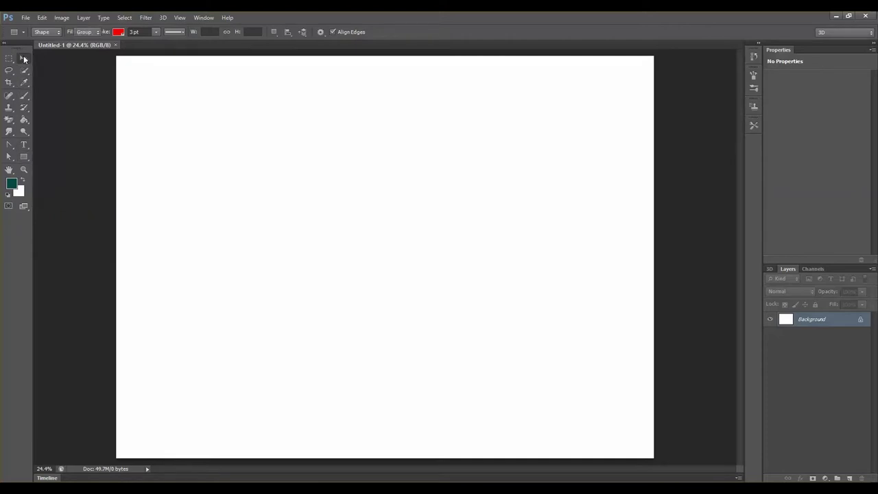
key(u)
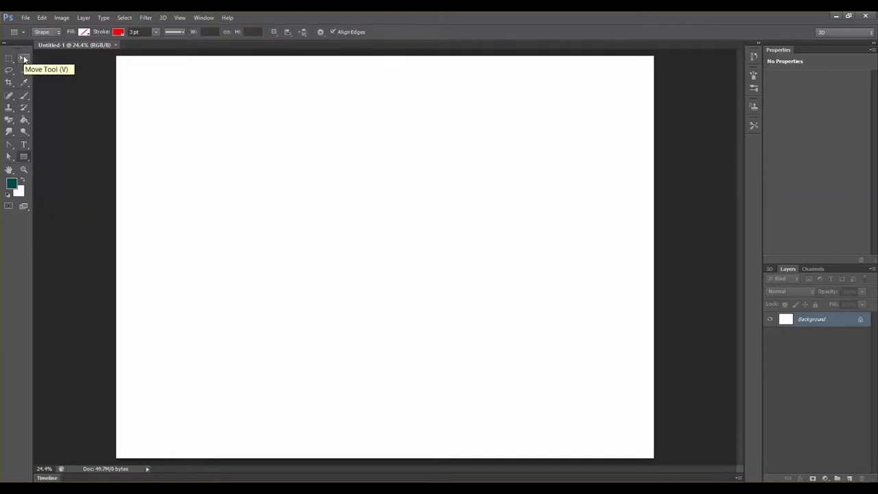
click(237, 155)
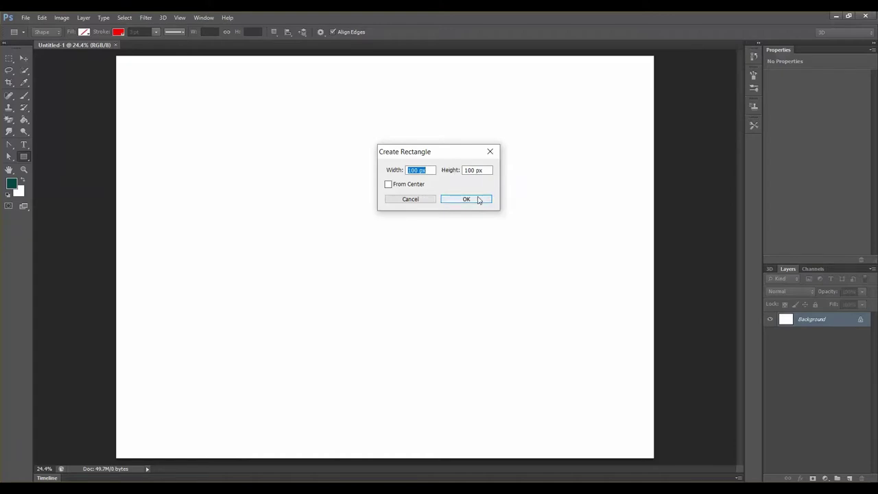
click(490, 152)
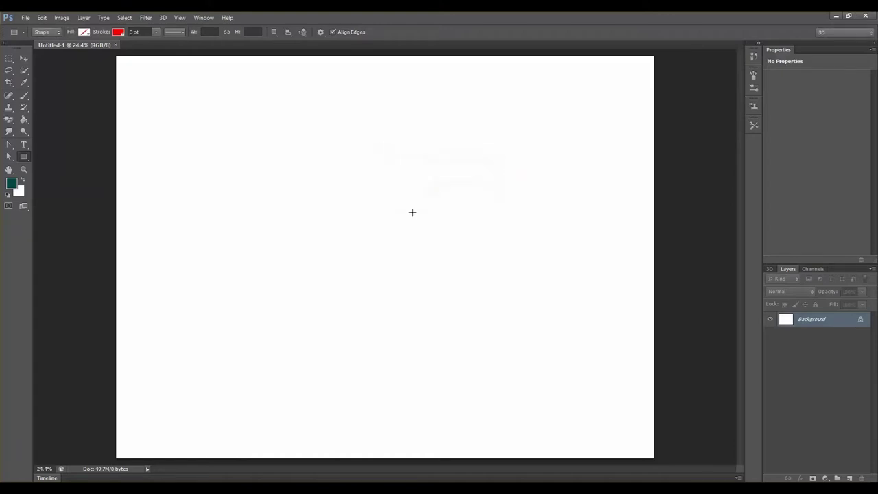
drag(209, 149, 492, 347)
drag(464, 313, 522, 339)
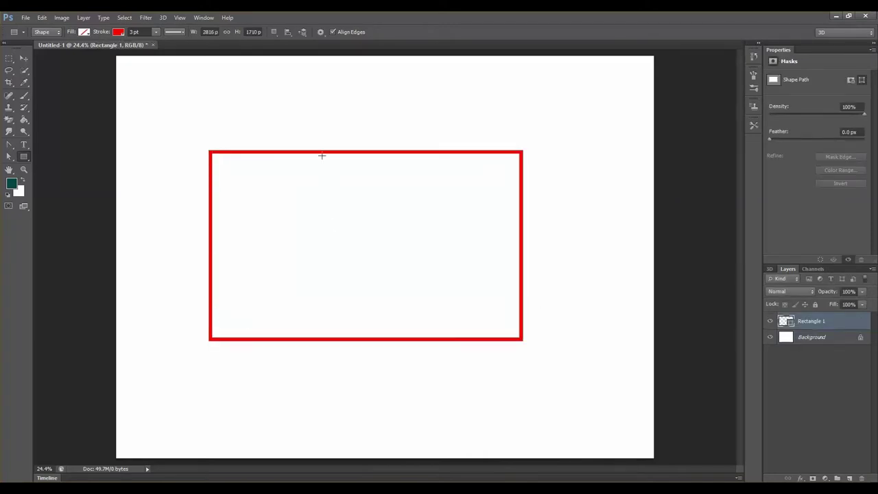
Step: Change the rectangle's outline colour to blue
click(84, 32)
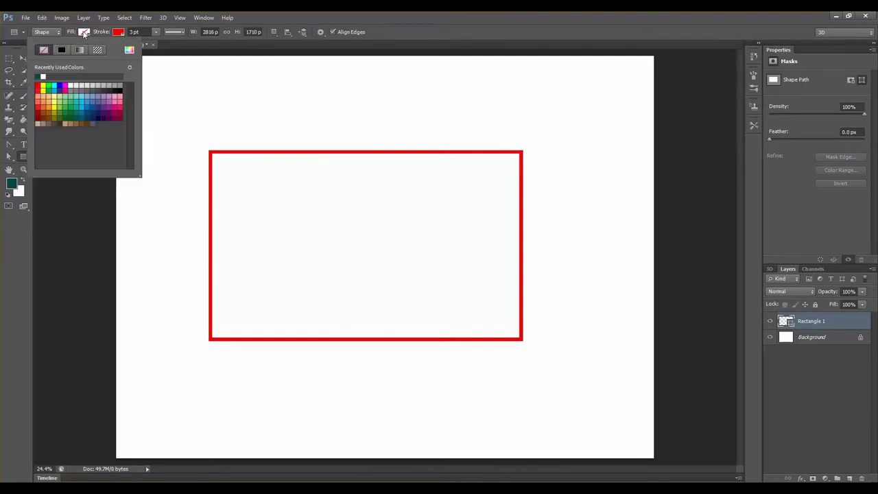
click(84, 32)
click(83, 33)
click(83, 33)
click(118, 32)
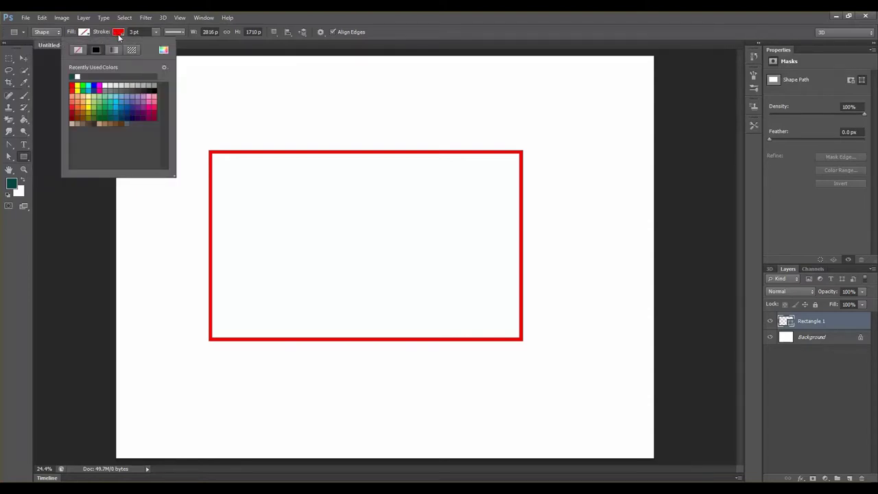
click(93, 85)
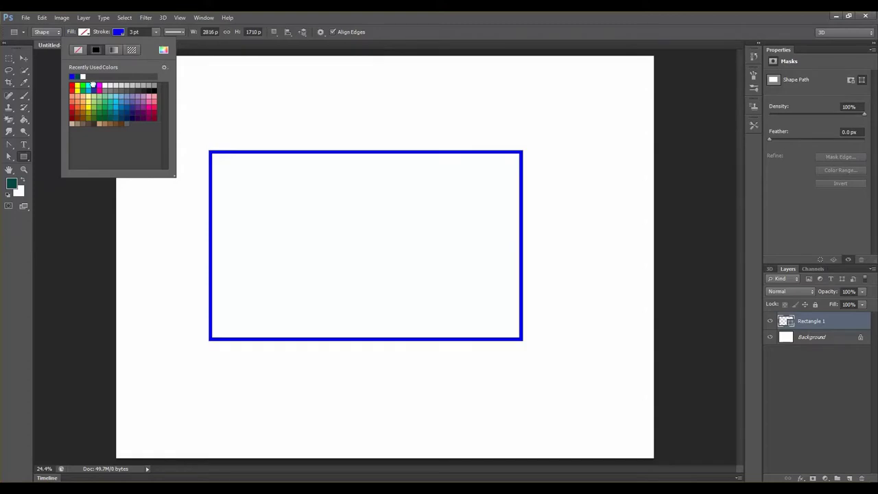
click(140, 33)
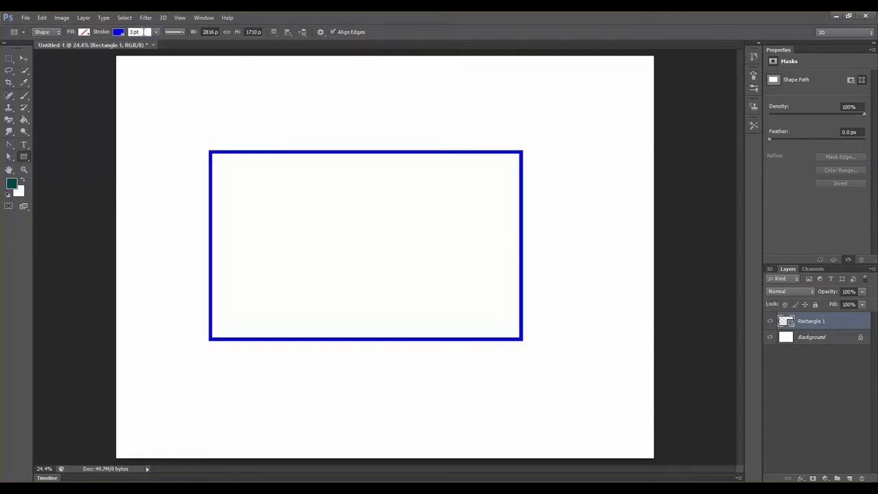
Step: Set the outline width to 10 pt, after briefly trying 1 pt
double_click(142, 32)
text(1)
key(Return)
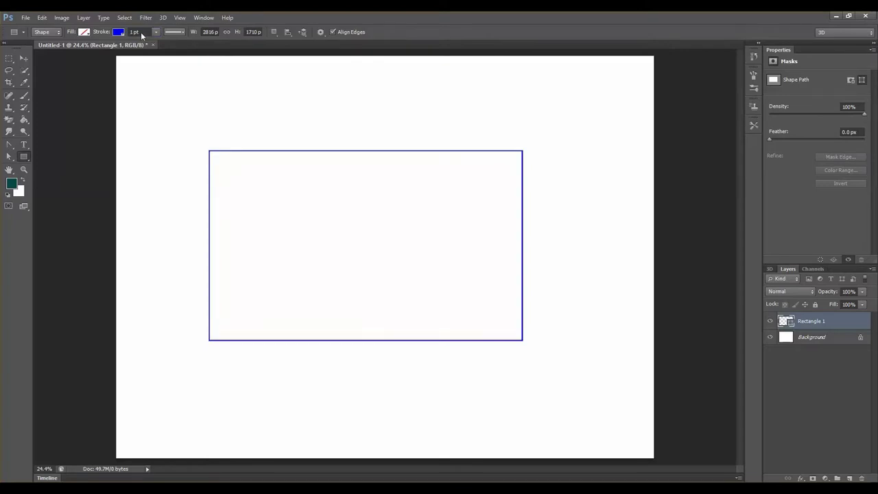
double_click(141, 31)
text(10)
key(Return)
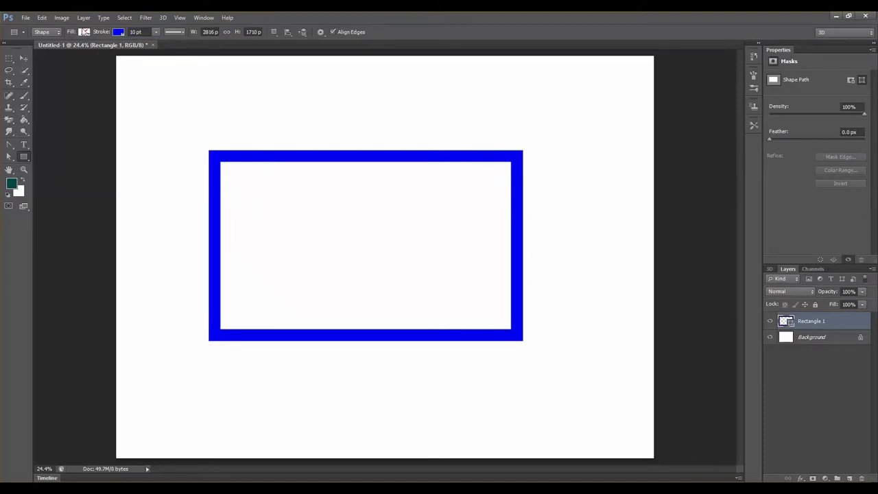
Step: Give the rectangle a solid red fill from the swatch palette, after briefly trying magenta
click(84, 32)
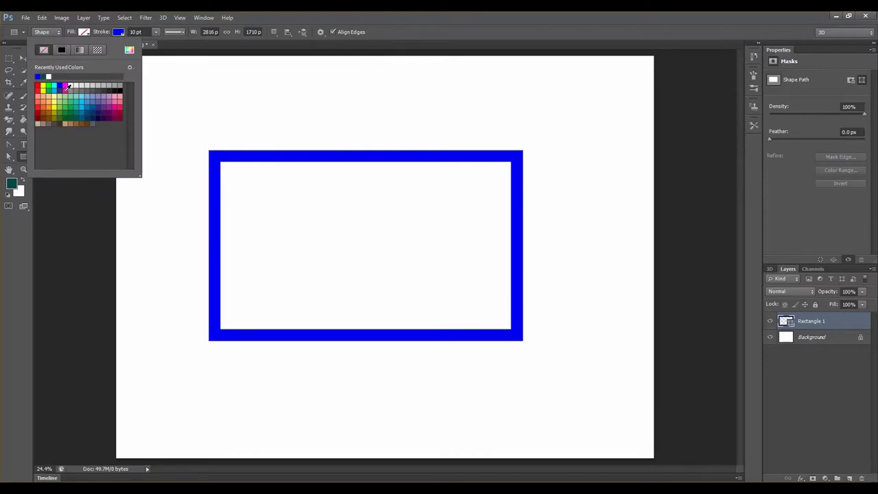
click(64, 86)
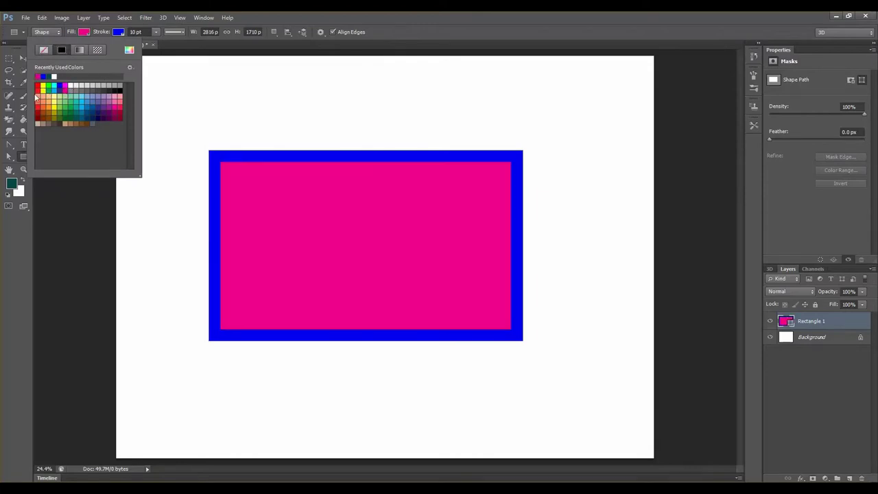
click(38, 89)
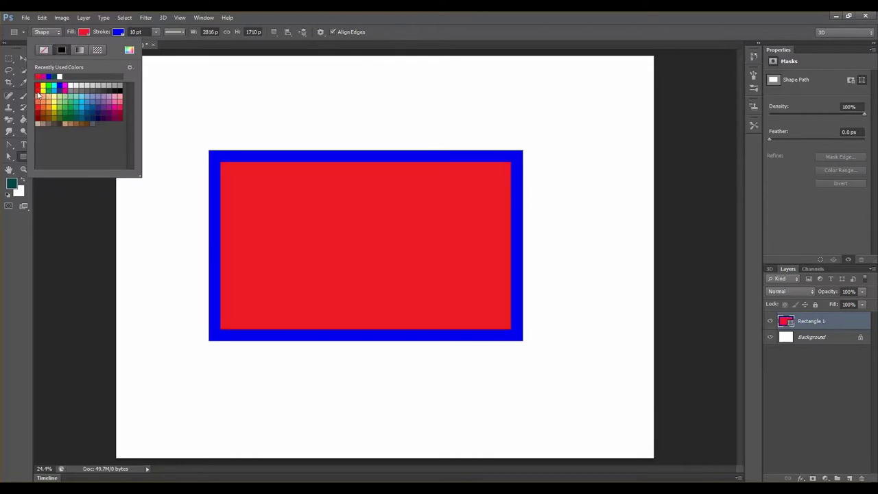
click(245, 15)
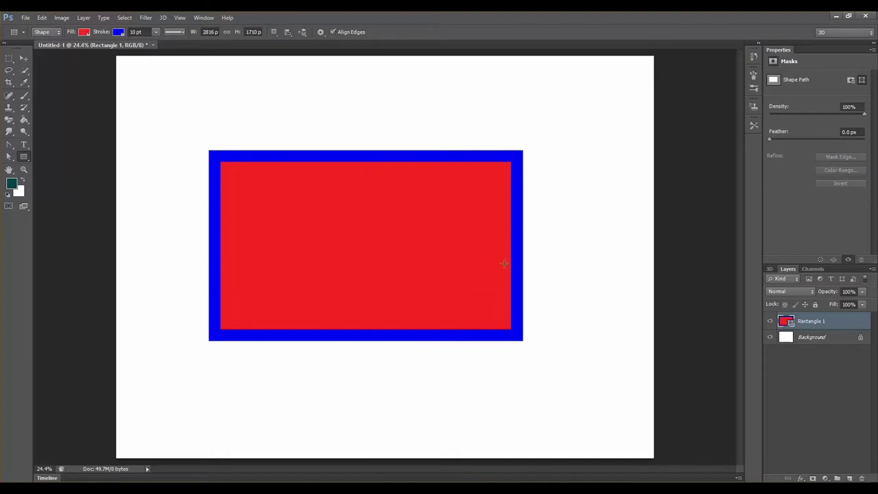
click(217, 32)
Step: Try rectangle heights of 100 px and 500 px, dismissing an empty-value warning
click(254, 32)
text(100)
key(Return)
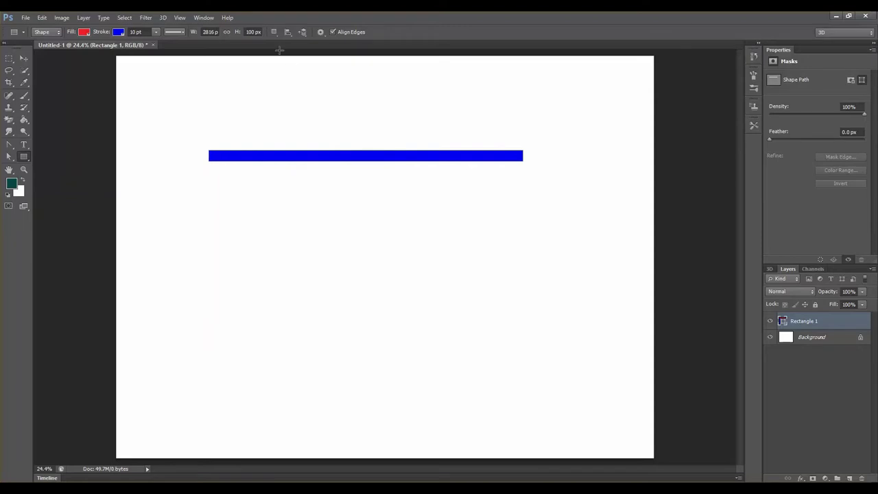
click(254, 32)
key(BackSpace)
key(Return)
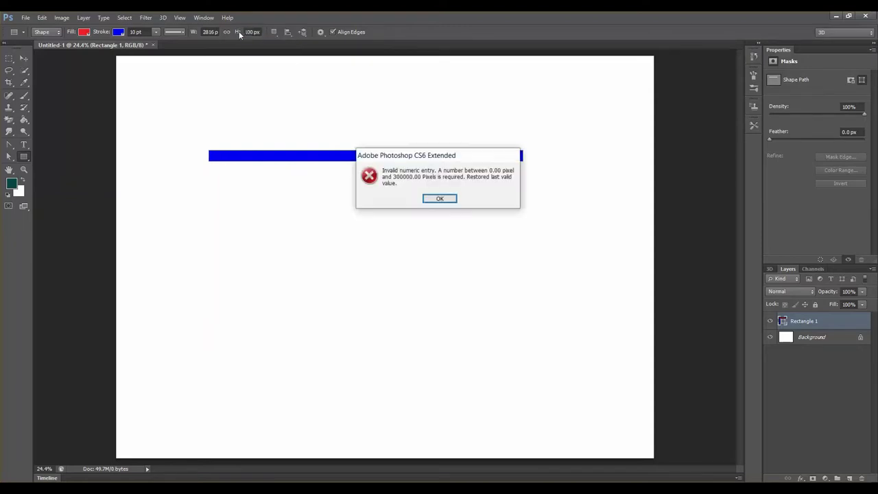
click(440, 198)
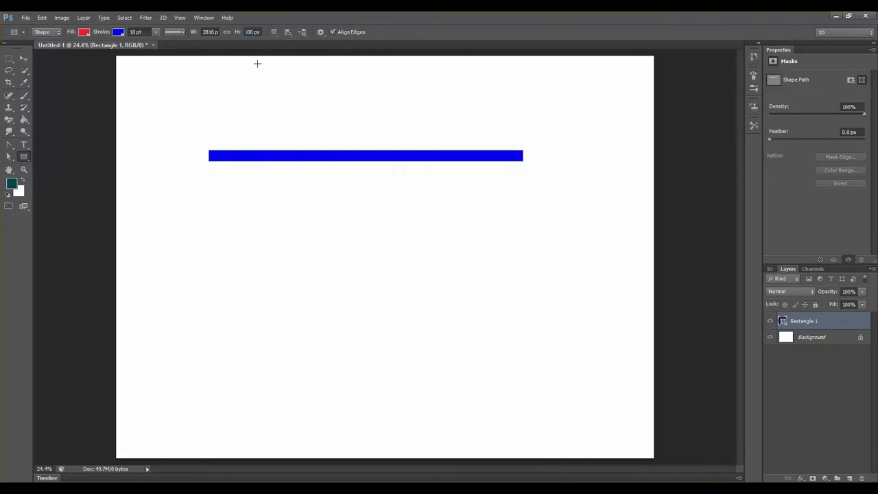
click(260, 32)
click(254, 32)
text(500)
key(Return)
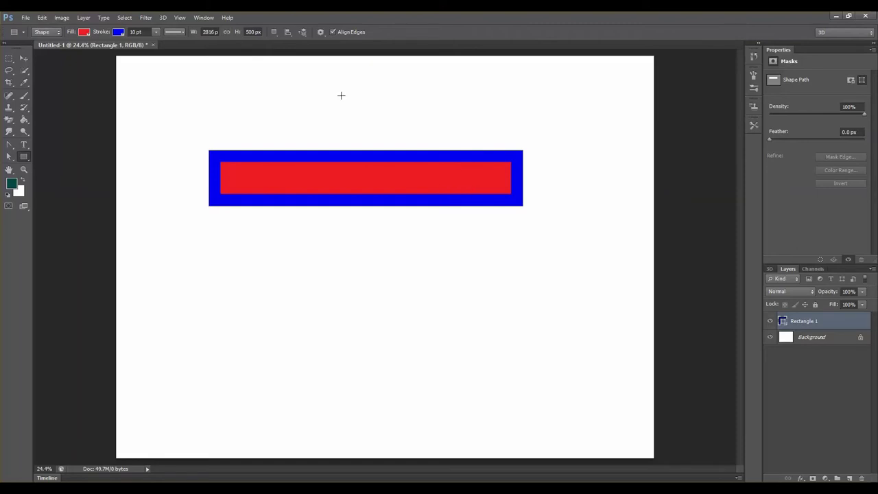
Step: Set the rectangle height to 1710 px after an oversized 50000 px entry is rejected
click(259, 31)
text(500000)
key(Return)
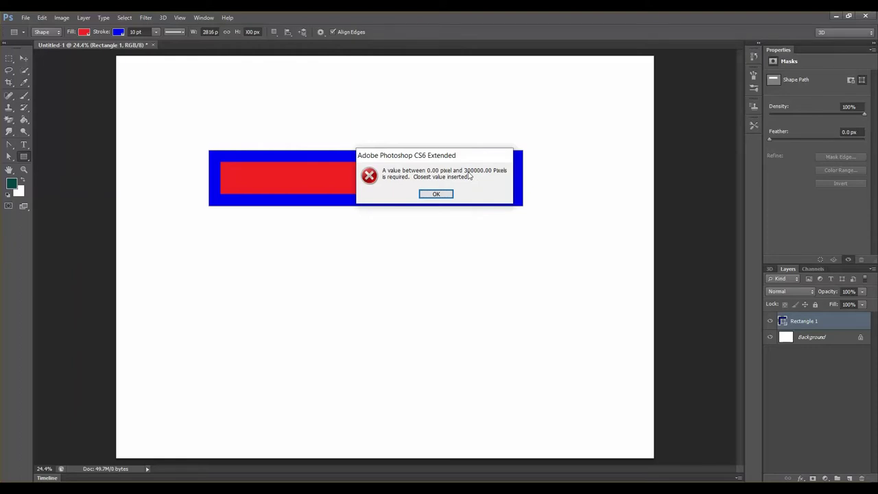
click(447, 194)
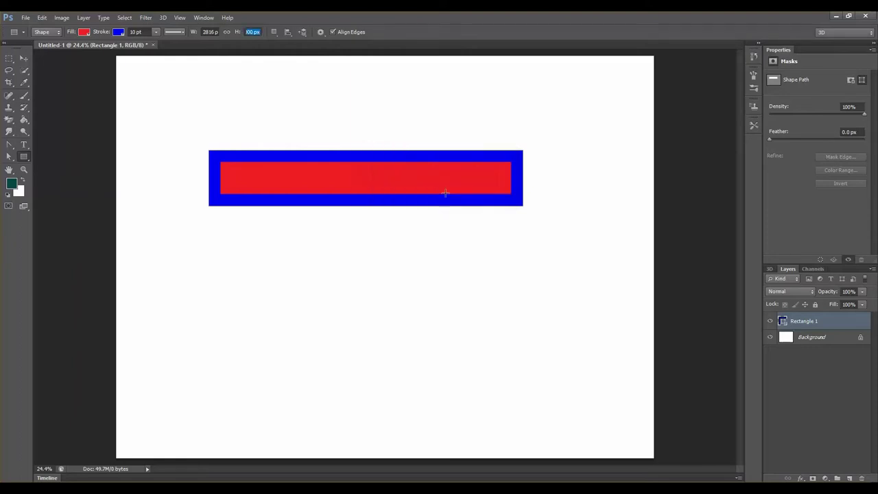
key(Return)
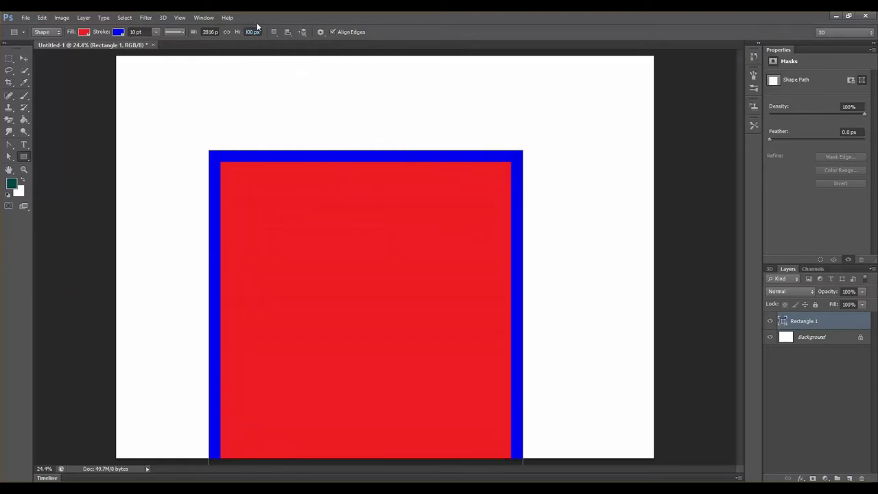
click(238, 32)
text(1710)
key(Return)
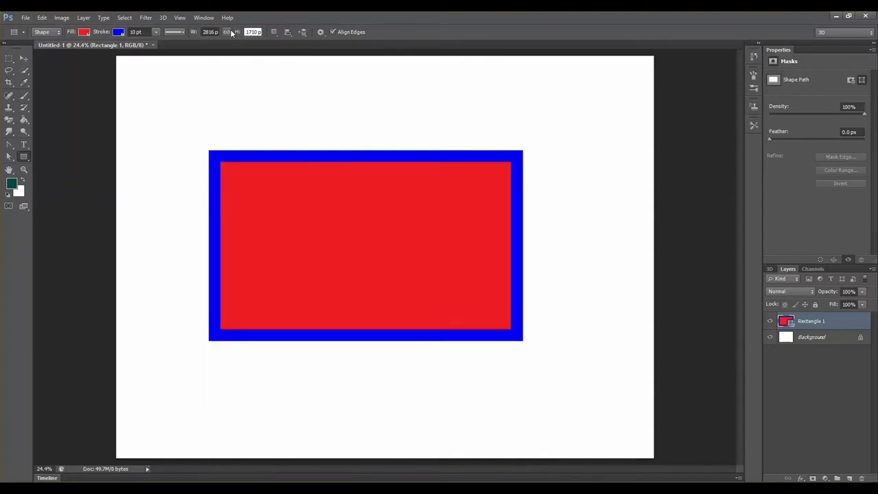
Step: Switch the blue outline to the dotted stroke preset, passing through dashed
click(180, 31)
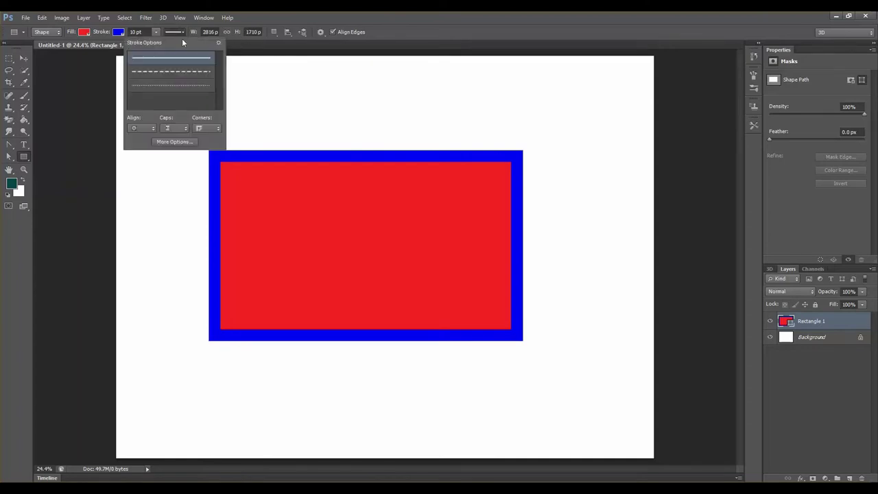
click(184, 74)
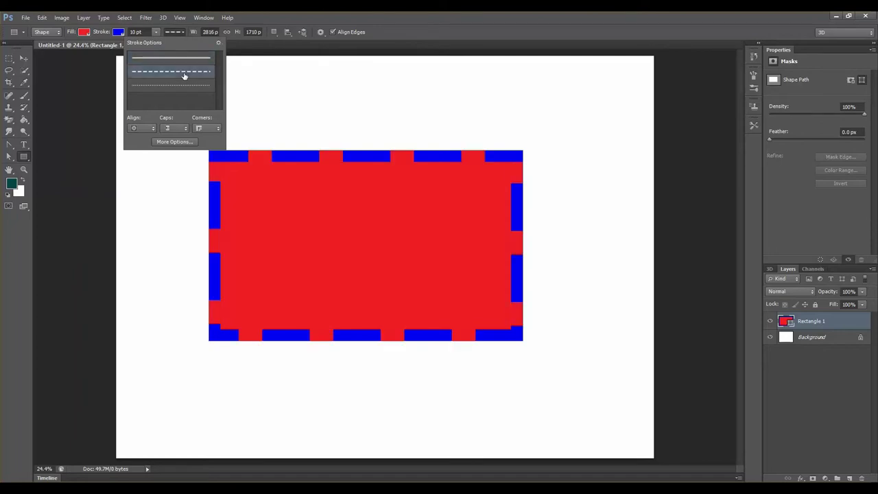
click(185, 87)
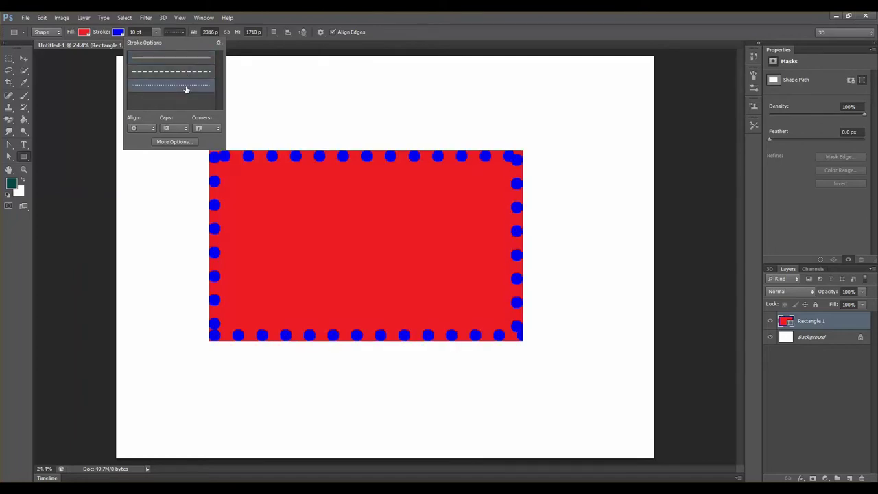
click(468, 14)
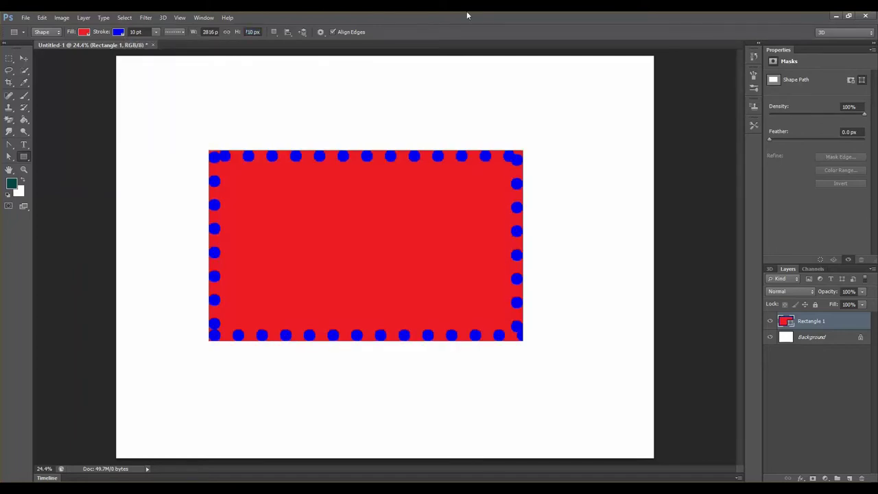
Step: Hide Rectangle 1 and begin dragging a new square shape on the blank canvas
click(770, 322)
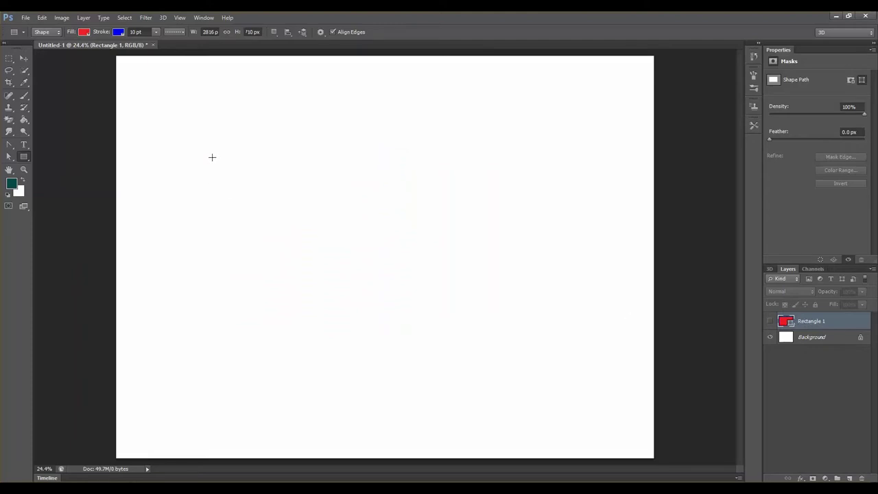
drag(213, 157, 374, 241)
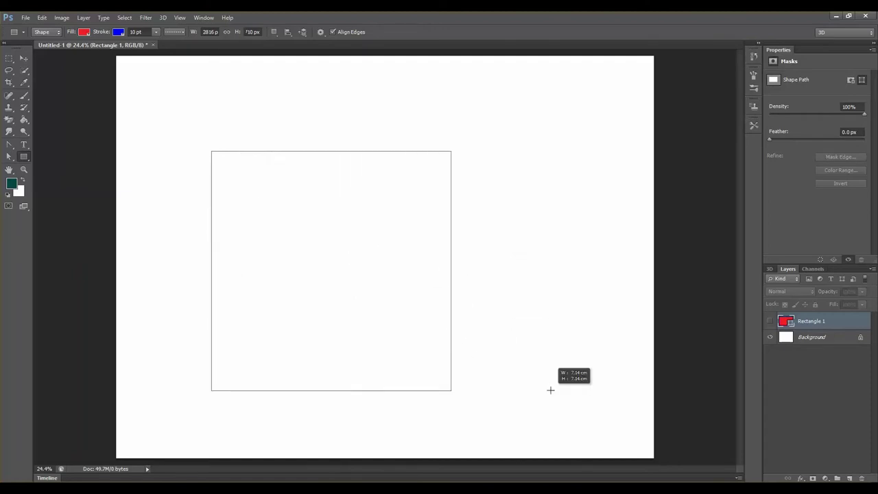
Step: Finish dragging Rectangle 2 as a 1747 × 1747 px square centred on the canvas
drag(551, 390, 584, 329)
key(space)
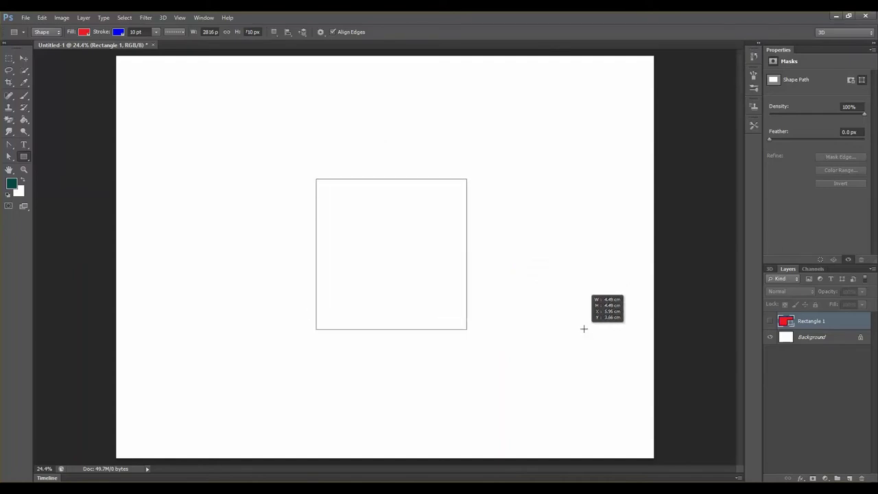
mouse_move(584, 328)
mouse_down()
mouse_move(558, 306)
mouse_move(635, 366)
mouse_move(547, 304)
mouse_move(594, 373)
mouse_up()
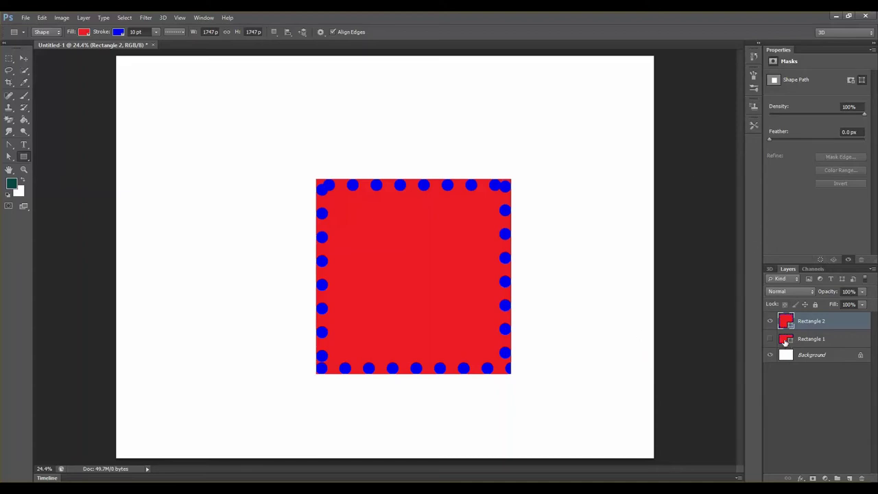
Step: Hide Rectangle 2 and draw a 1419 × 1419 px square as Rectangle 3
click(770, 322)
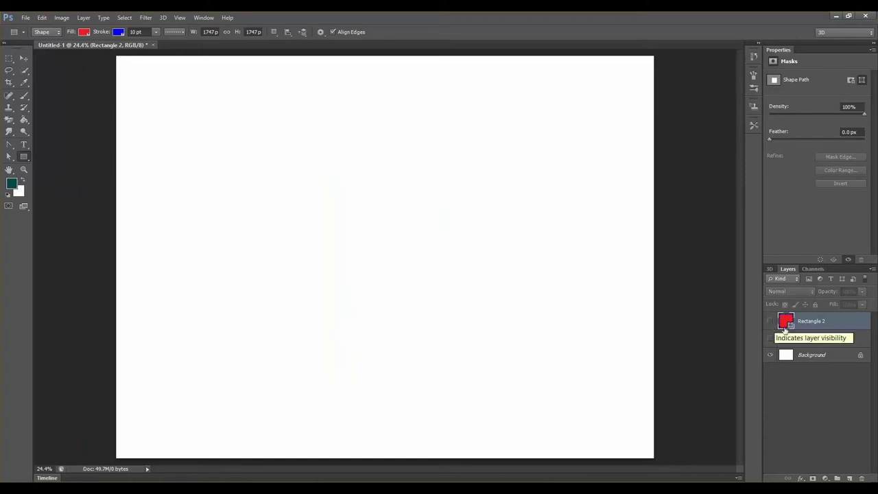
drag(282, 160, 355, 213)
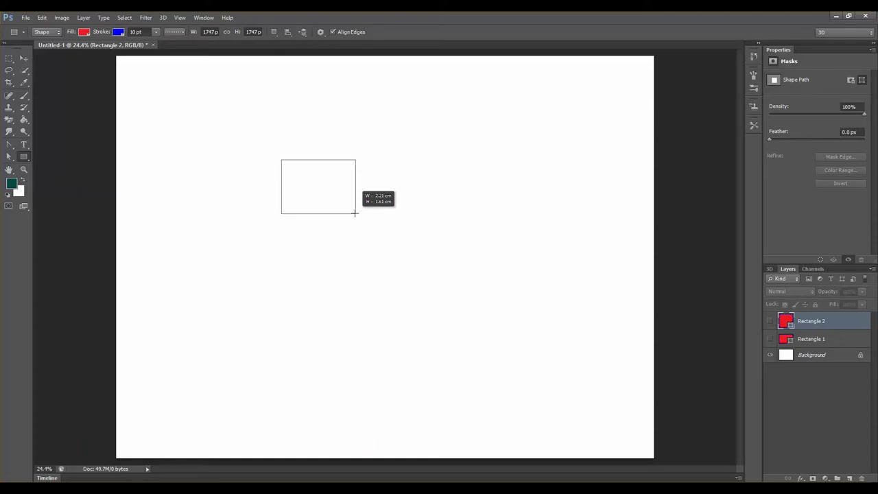
drag(354, 213, 548, 323)
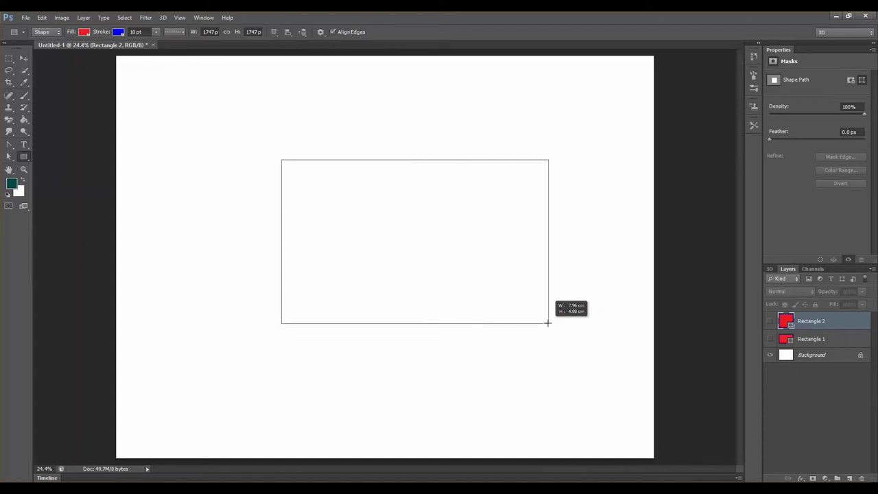
mouse_move(547, 323)
mouse_down()
mouse_move(410, 203)
mouse_move(375, 200)
mouse_move(400, 256)
mouse_move(387, 203)
mouse_move(351, 232)
mouse_move(425, 300)
mouse_move(431, 218)
mouse_move(378, 208)
mouse_move(385, 255)
mouse_move(392, 227)
mouse_move(373, 212)
mouse_move(351, 222)
mouse_move(358, 240)
mouse_move(404, 251)
mouse_move(427, 222)
mouse_move(392, 205)
mouse_move(362, 216)
mouse_move(361, 227)
mouse_move(388, 241)
mouse_move(428, 229)
mouse_move(376, 217)
mouse_move(388, 261)
mouse_move(431, 245)
mouse_move(394, 223)
mouse_move(363, 229)
mouse_move(402, 247)
mouse_move(396, 226)
mouse_move(384, 272)
mouse_move(388, 242)
mouse_move(372, 248)
mouse_move(482, 308)
mouse_move(378, 222)
mouse_move(578, 372)
mouse_move(465, 294)
mouse_move(488, 319)
mouse_up()
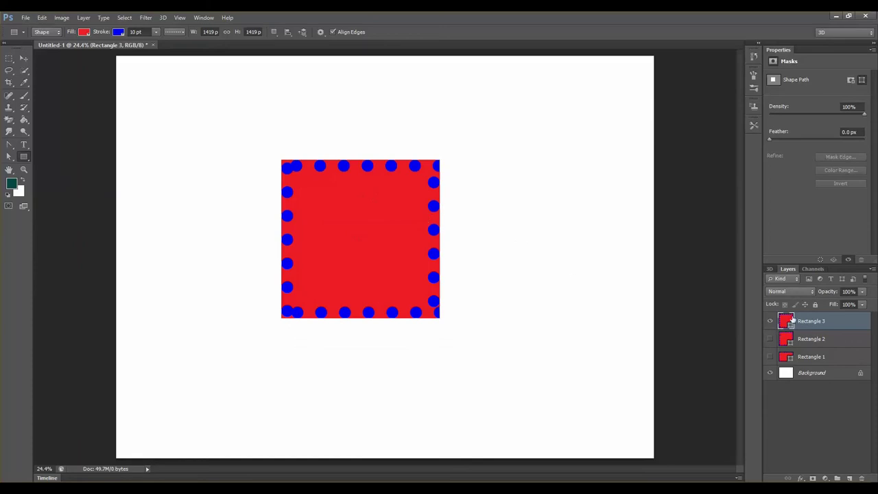
Step: Make Rectangle 3's outline dashed and change its fill to olive #9c830c
click(178, 31)
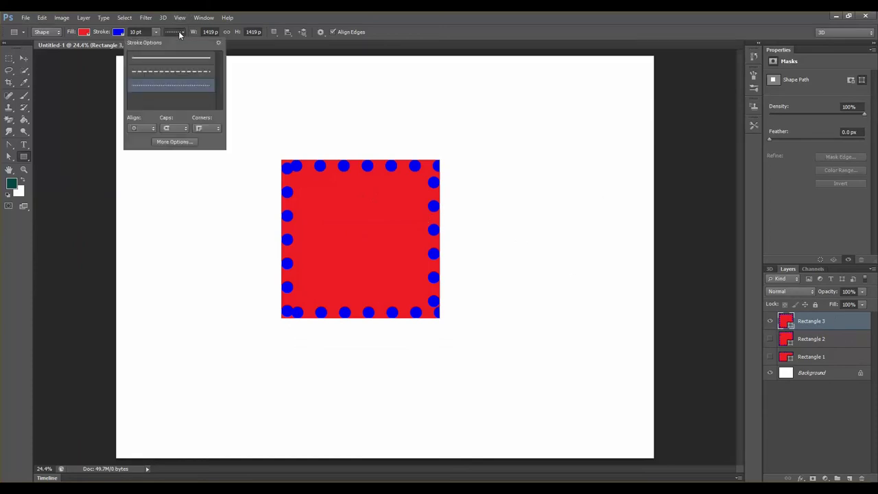
click(178, 72)
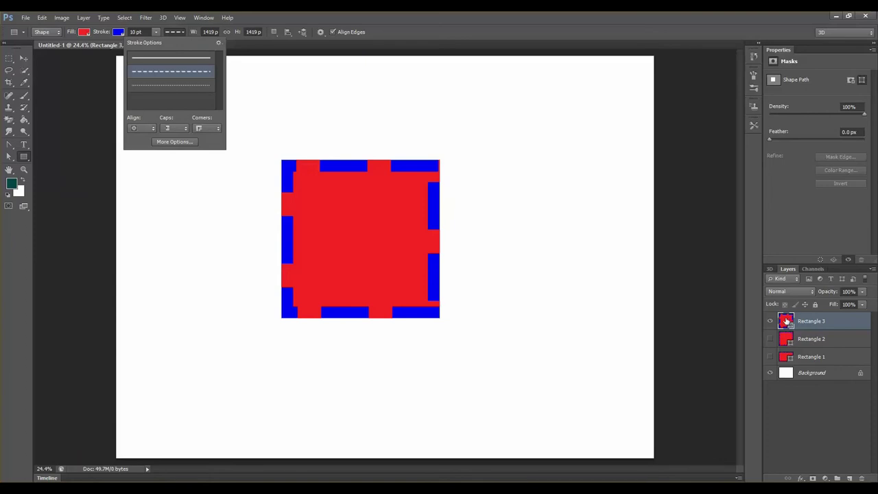
double_click(786, 321)
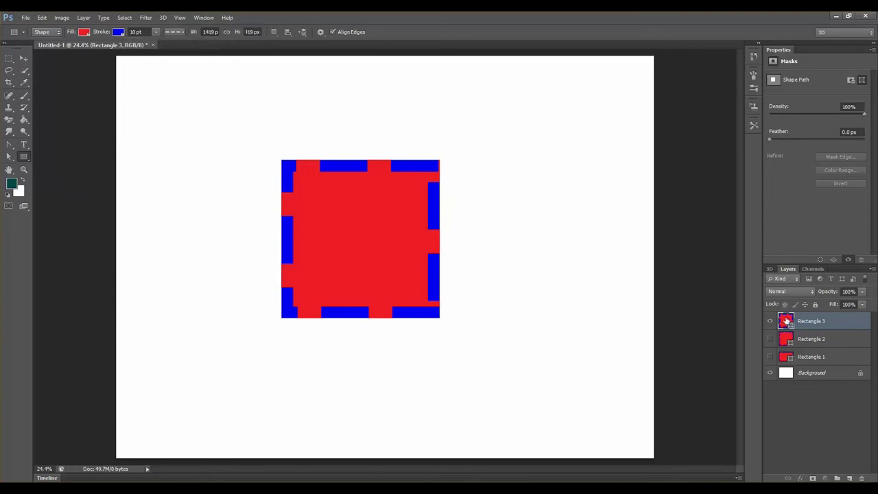
click(722, 277)
click(736, 251)
drag(758, 253, 757, 311)
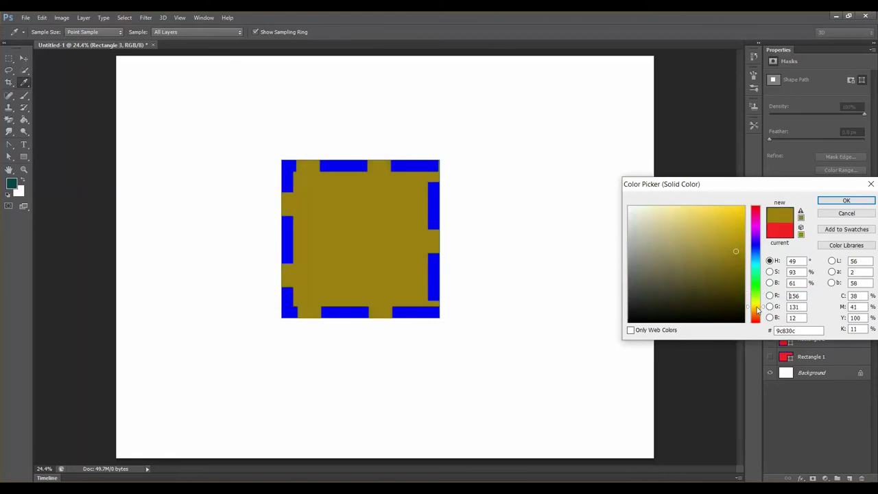
click(869, 200)
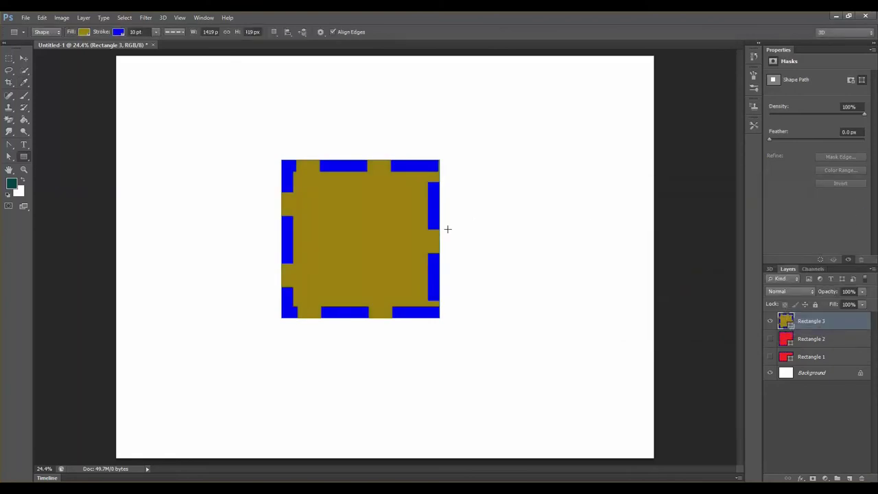
Step: Open Blending Options for the Rectangle 3 layer and enable the Stroke effect
double_click(847, 323)
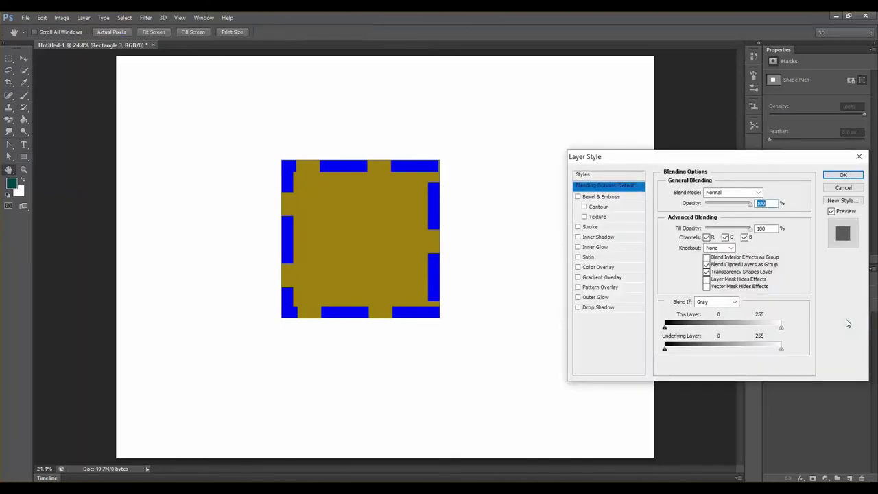
click(863, 156)
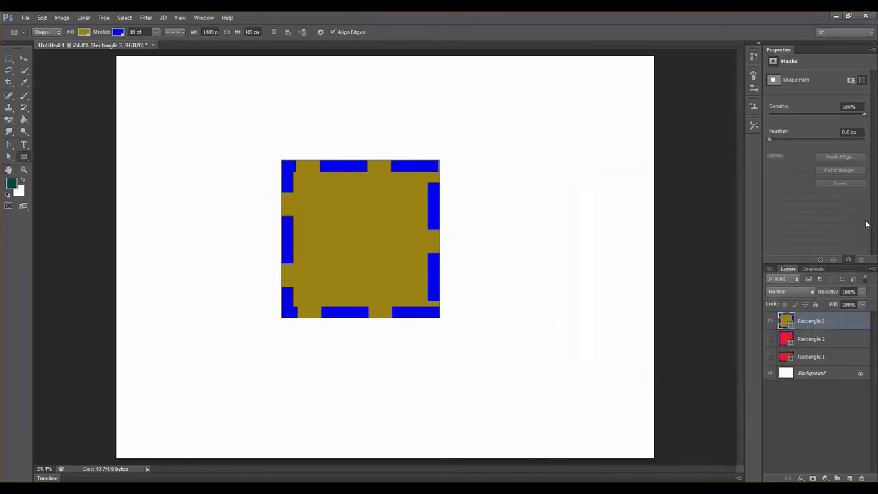
right_click(849, 325)
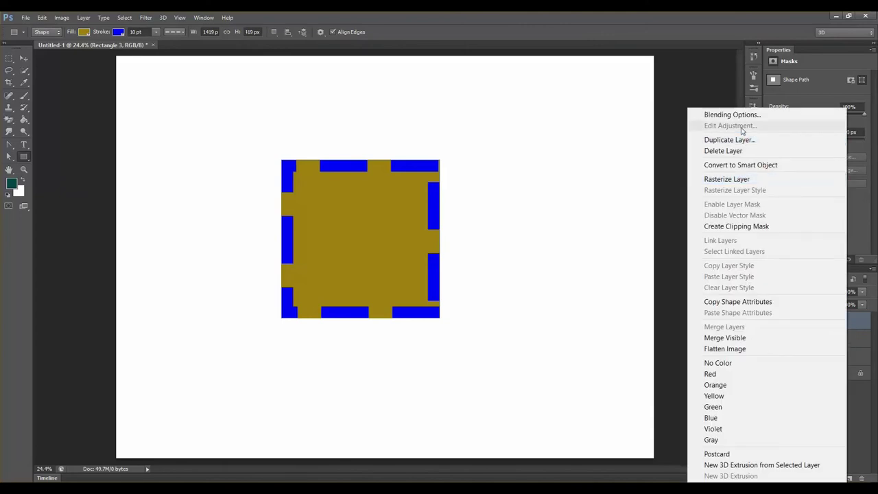
click(704, 115)
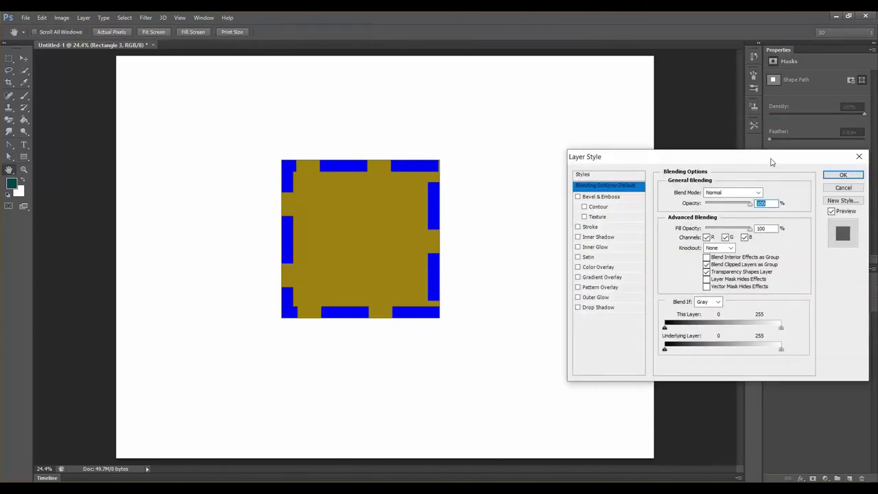
drag(772, 162, 557, 82)
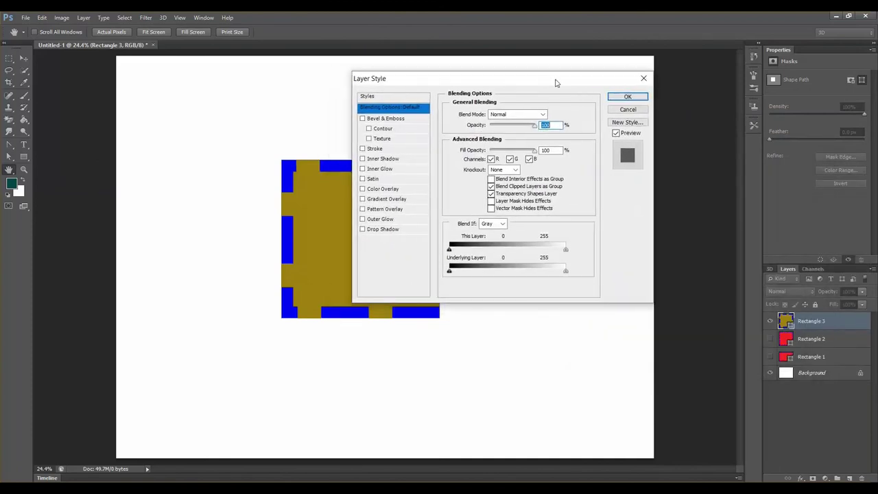
click(363, 149)
drag(468, 78, 594, 120)
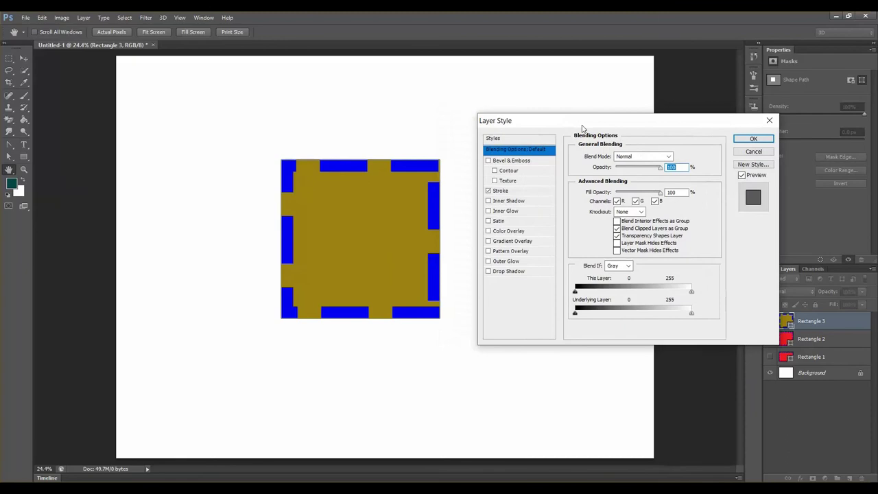
Step: Give the Stroke effect green colour 2f9621 (hue 113) and a 152 px size
click(509, 192)
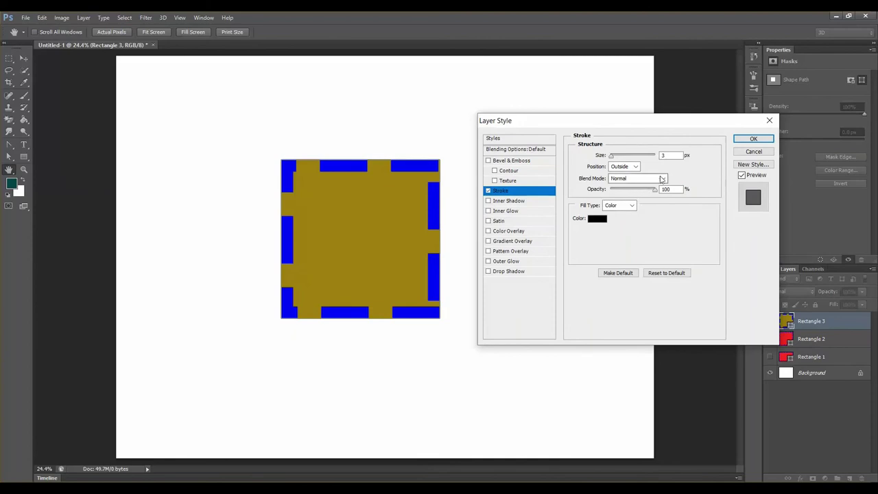
click(598, 219)
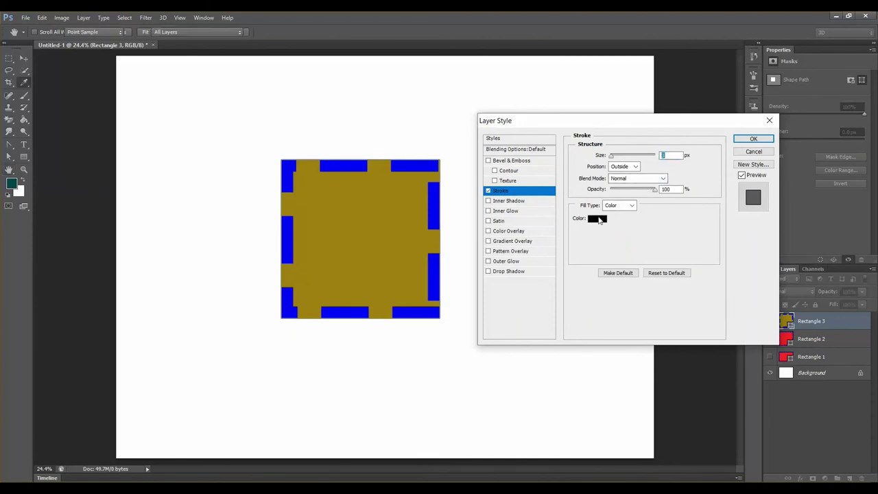
click(719, 254)
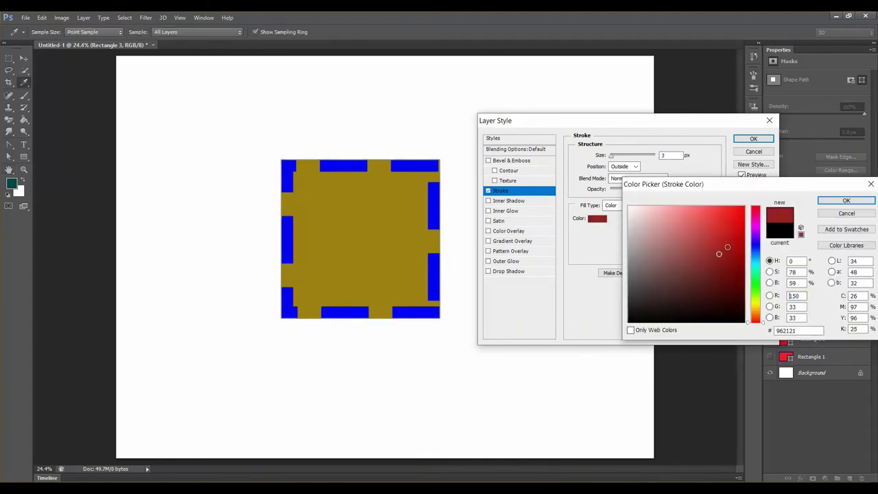
click(761, 284)
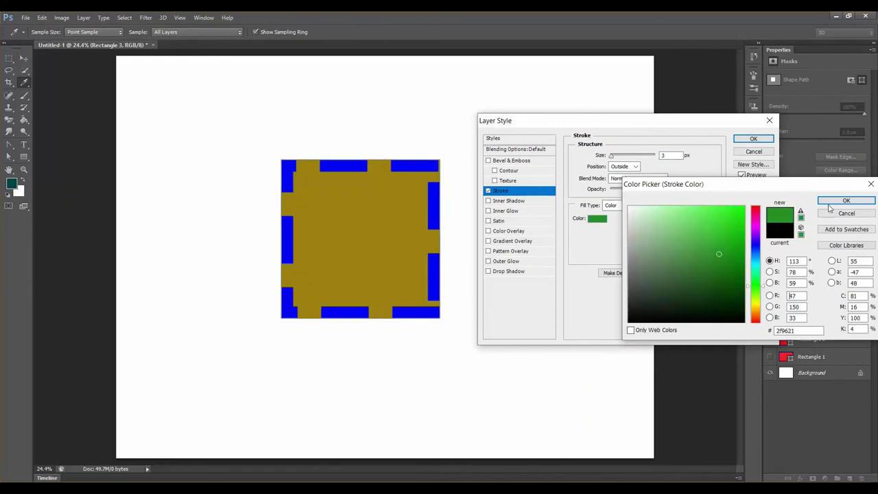
click(846, 200)
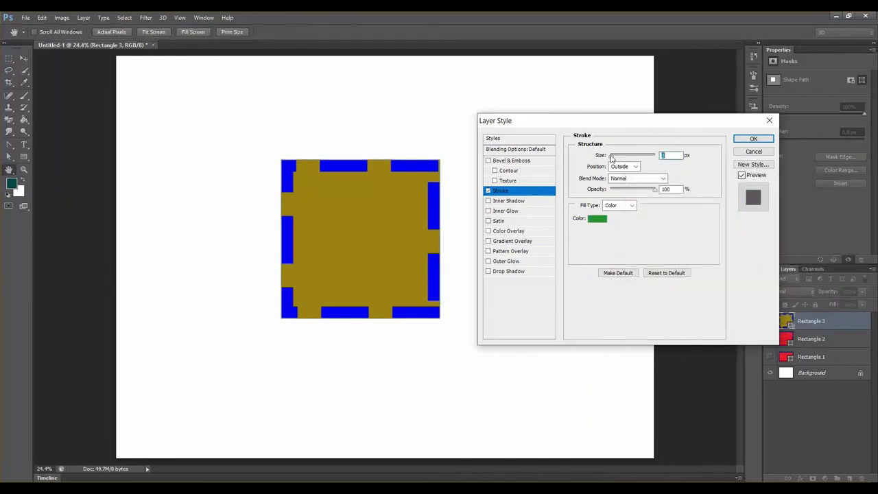
mouse_move(613, 156)
mouse_down()
mouse_move(651, 160)
mouse_move(639, 160)
mouse_up()
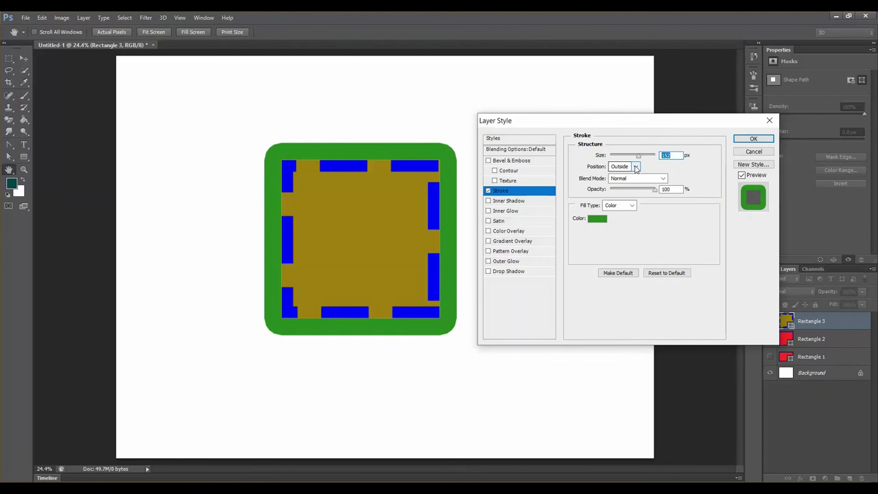
Step: Try the stroke positioned Inside with a thinner size, then Outside at 76 px
click(636, 167)
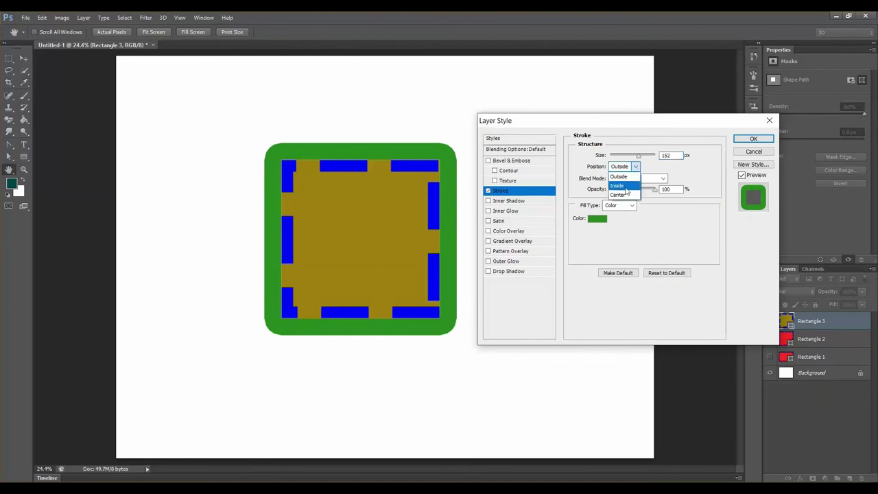
click(625, 186)
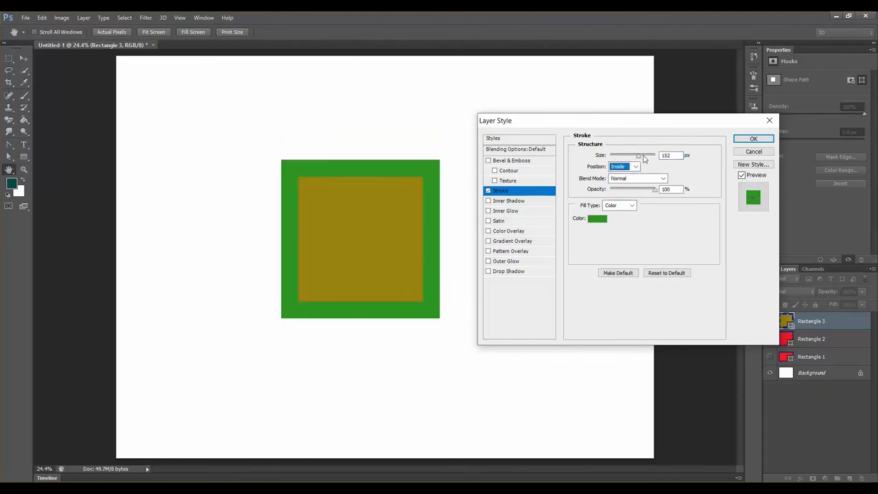
mouse_move(644, 158)
mouse_down()
mouse_move(617, 157)
mouse_move(628, 157)
mouse_up()
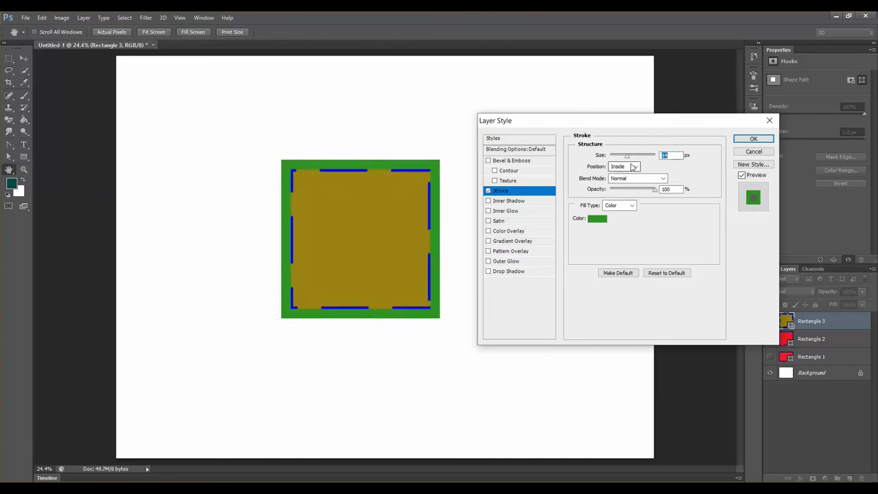
click(634, 167)
click(623, 175)
mouse_move(627, 158)
mouse_down()
mouse_move(641, 158)
mouse_move(624, 158)
mouse_up()
Step: Centre the green stroke on the edge at about 106 px and apply it
click(635, 167)
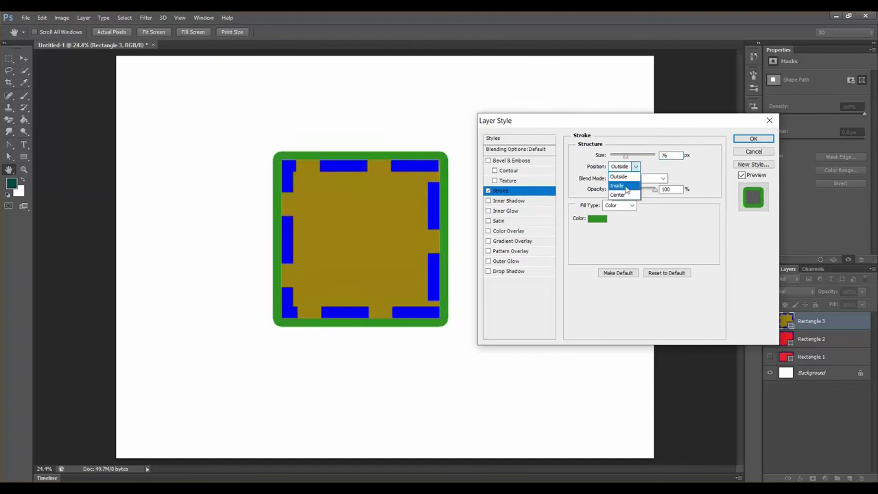
click(625, 195)
mouse_move(626, 158)
mouse_down()
mouse_move(637, 160)
mouse_move(630, 162)
mouse_up()
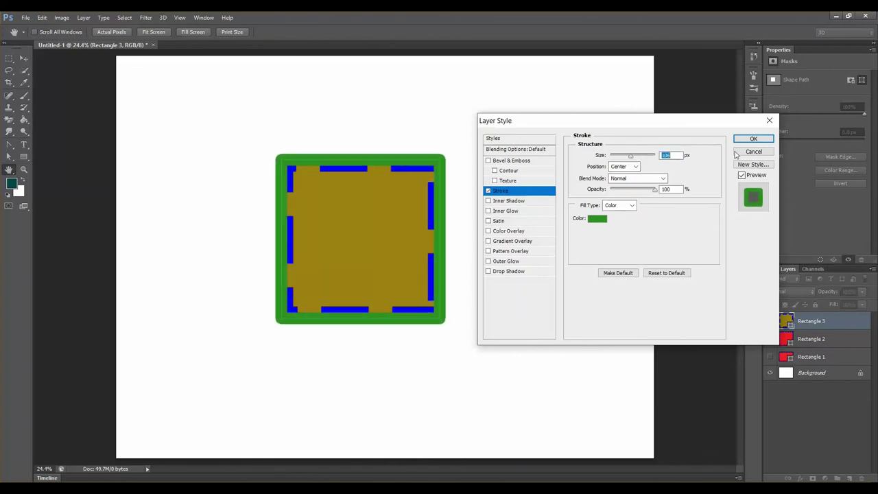
click(753, 139)
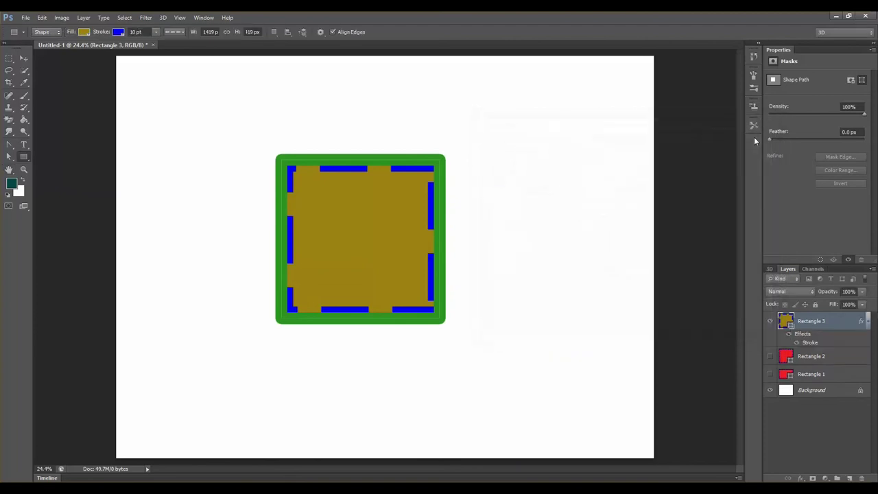
click(788, 335)
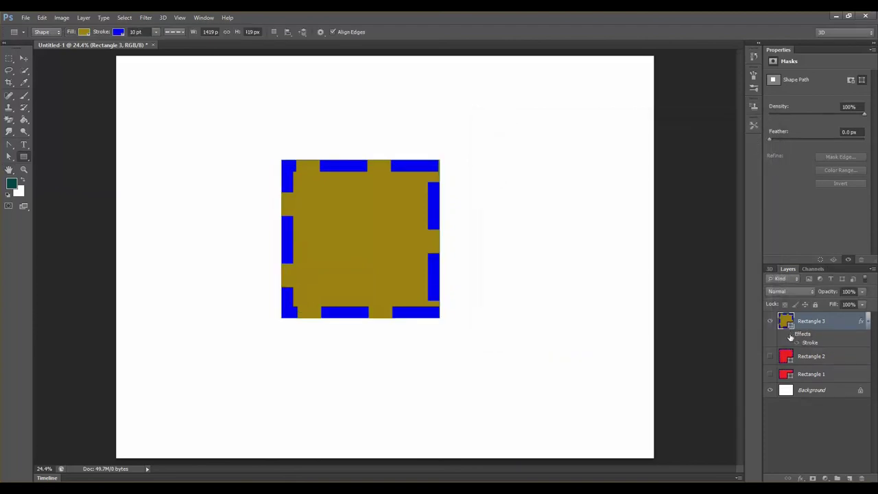
click(790, 334)
click(797, 346)
click(797, 344)
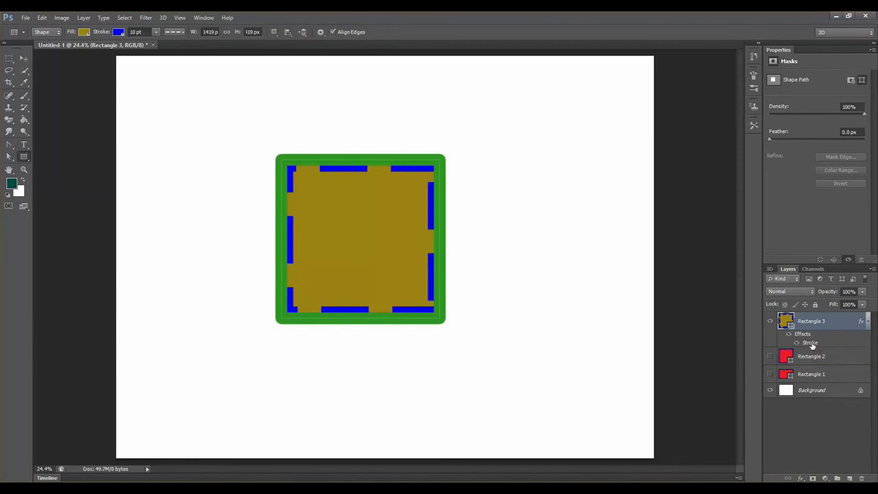
double_click(810, 343)
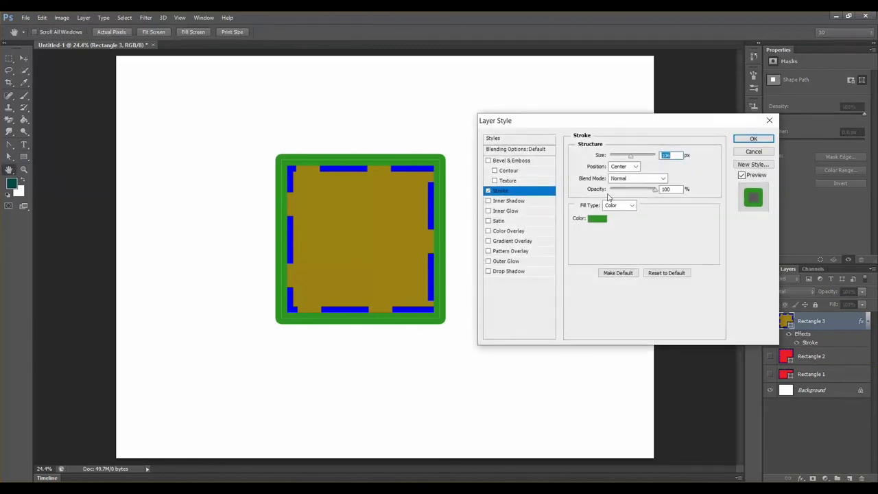
drag(536, 125, 560, 120)
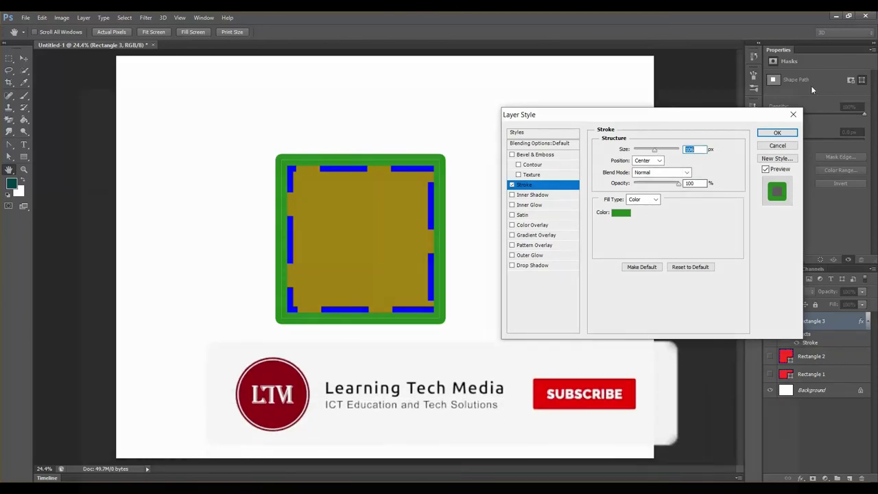
click(779, 133)
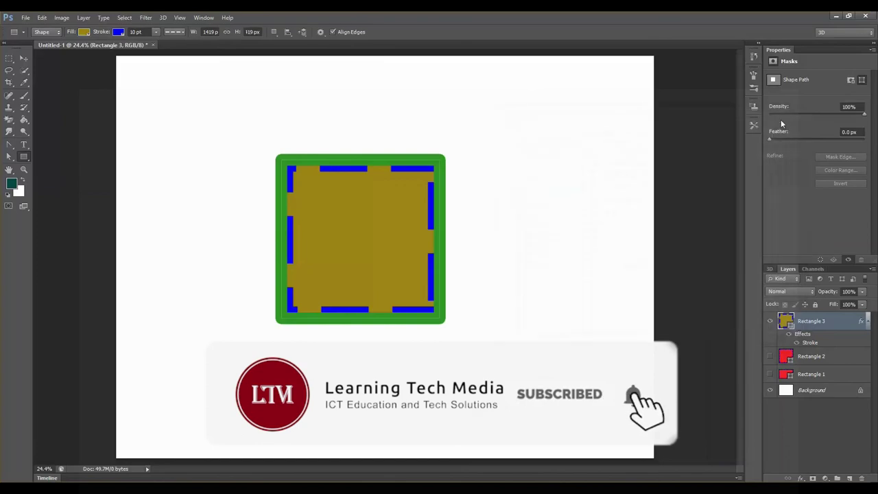